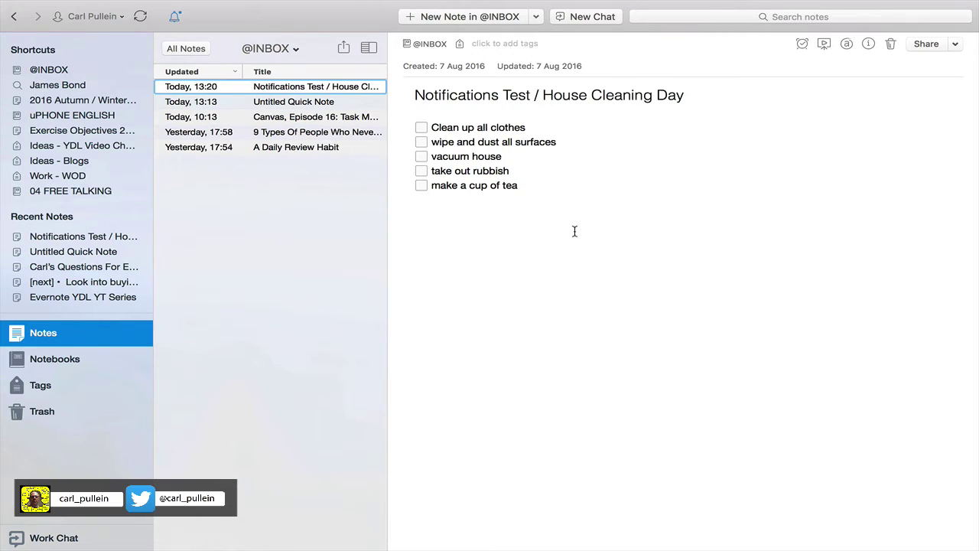
Step: Tick the first three checklist items, from "Clean up all clothes" to "vacuum house", and untick them again
{"action": "left_click", "coordinate": [459, 127]}
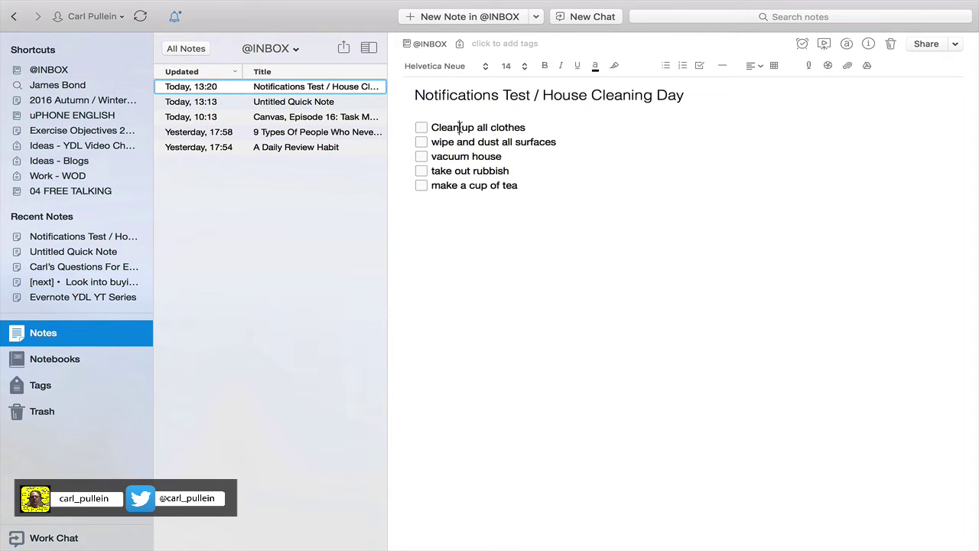
{"action": "left_click", "coordinate": [422, 129]}
{"action": "left_click", "coordinate": [421, 143]}
{"action": "left_click", "coordinate": [421, 156]}
{"action": "left_click", "coordinate": [421, 128]}
{"action": "left_click", "coordinate": [420, 143]}
{"action": "left_click", "coordinate": [420, 157]}
Step: Add the lines "Make bed", "wash the dishes" and "wipe kitchen surfaces" below the checklist, separated by blank lines
{"action": "left_click", "coordinate": [528, 185]}
{"action": "key", "text": "Return"}
{"action": "key", "text": "Return"}
{"action": "key", "text": "Return"}
{"action": "type", "text": "Make bed"}
{"action": "key", "text": "Return"}
{"action": "type", "text": "wash the dishes"}
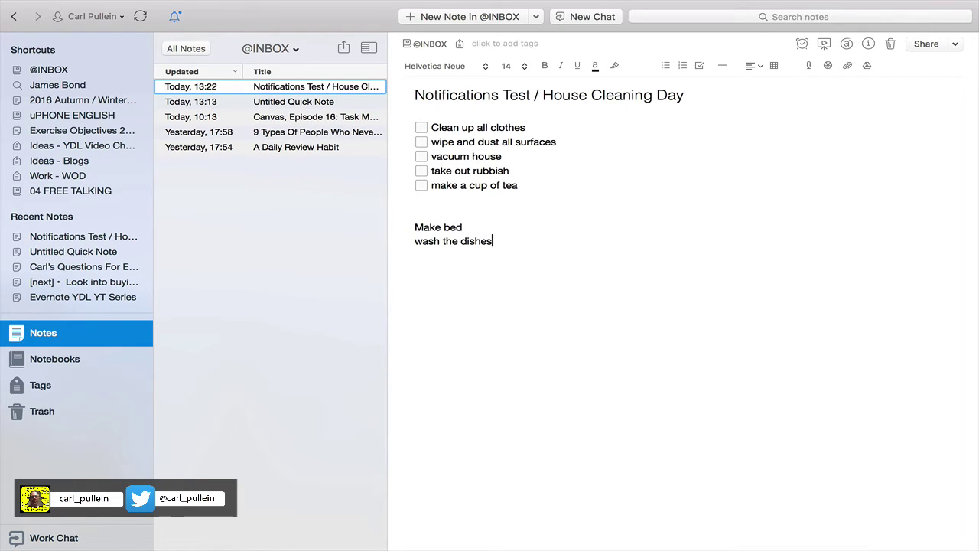
{"action": "key", "text": "Return"}
{"action": "type", "text": "wipe kitchen "}
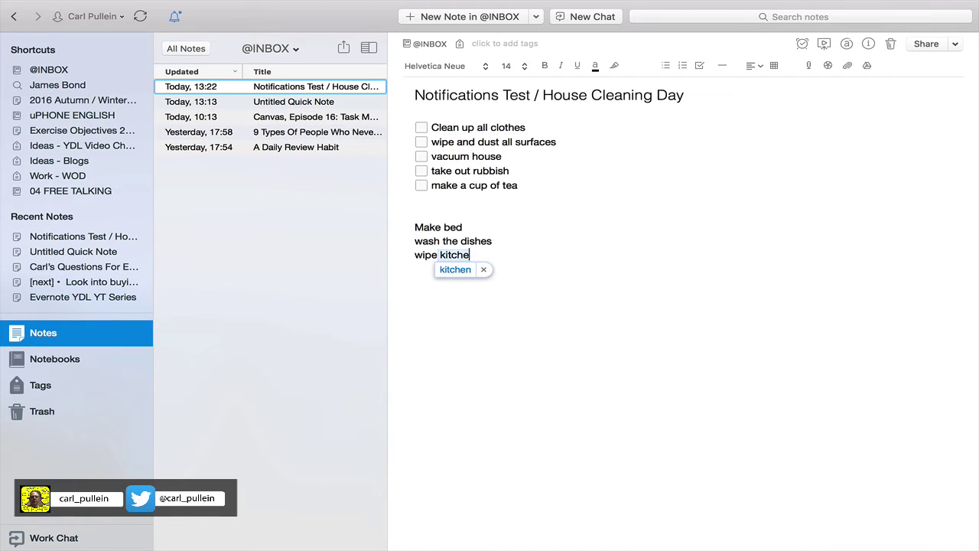
{"action": "type", "text": "surfaces"}
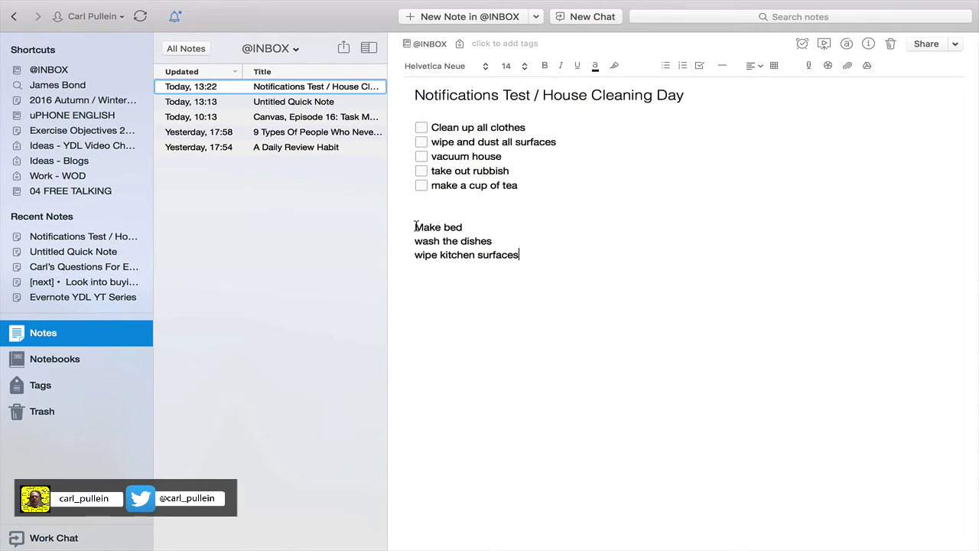
Step: Convert the three new lines into checkbox items and add a separate checkbox item "Clean bathroom" below them
{"action": "left_click_drag", "start_coordinate": [415, 227], "coordinate": [520, 255]}
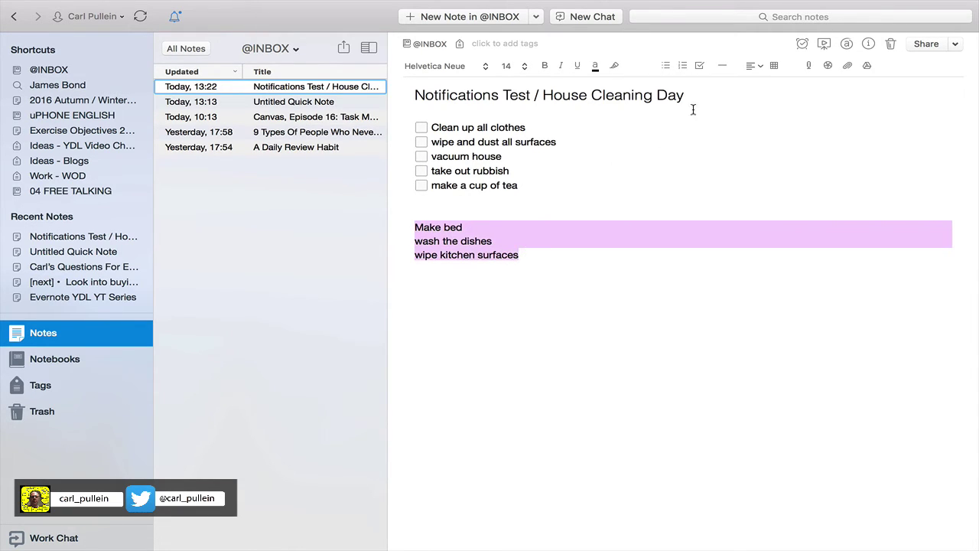
{"action": "left_click", "coordinate": [699, 67]}
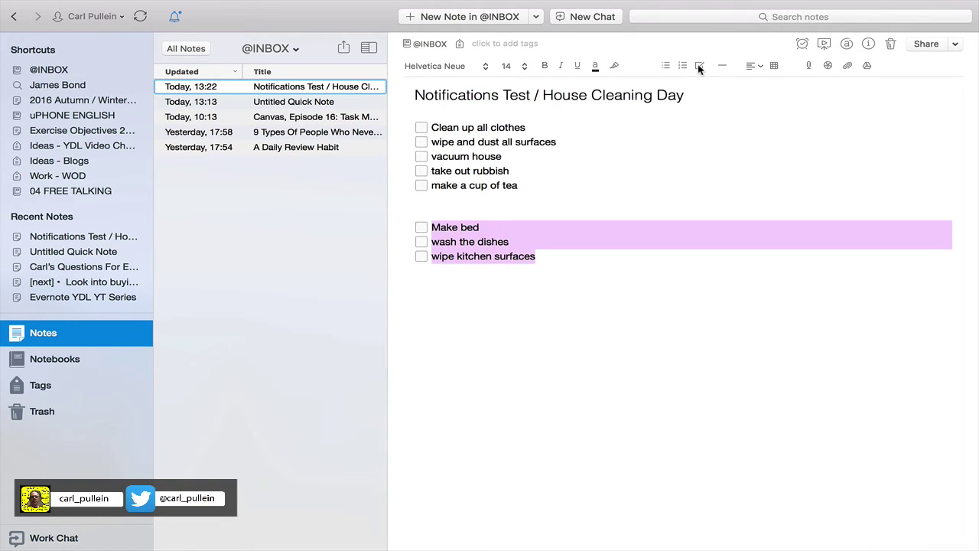
{"action": "left_click", "coordinate": [573, 253]}
{"action": "key", "text": "Return"}
{"action": "key", "text": "Return"}
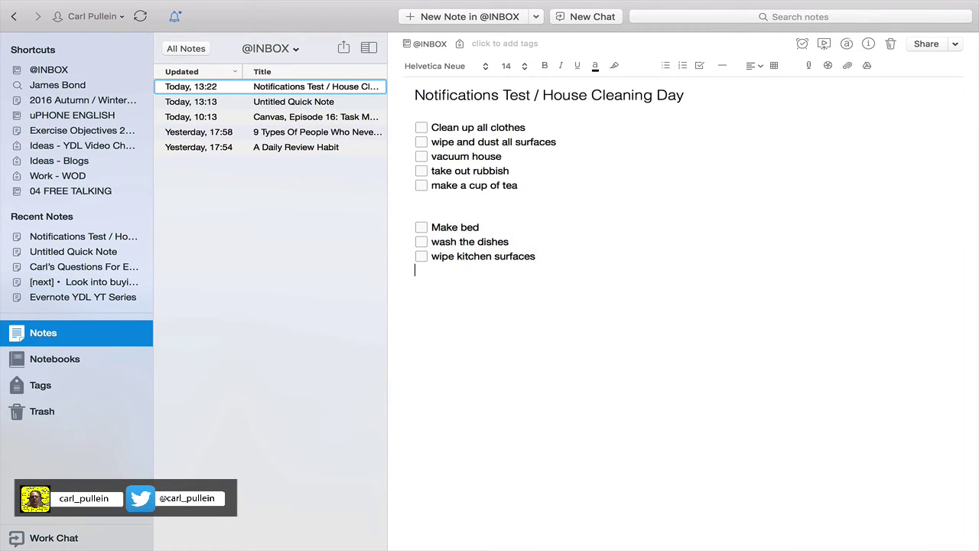
{"action": "left_click", "coordinate": [697, 66]}
{"action": "type", "text": "Clean bathroom"}
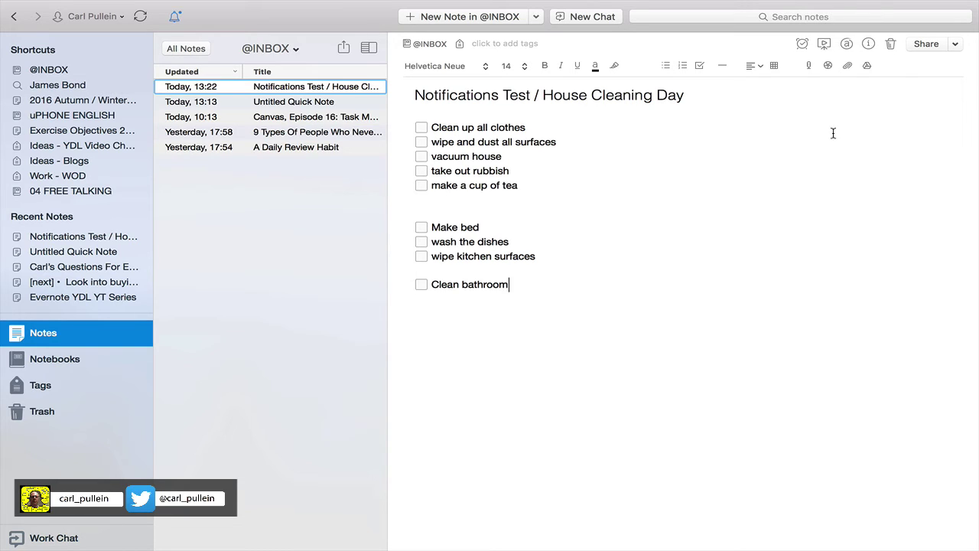
Step: Set a reminder on the note for 7 August 2016, move it to tomorrow, and clear it
{"action": "left_click", "coordinate": [801, 46]}
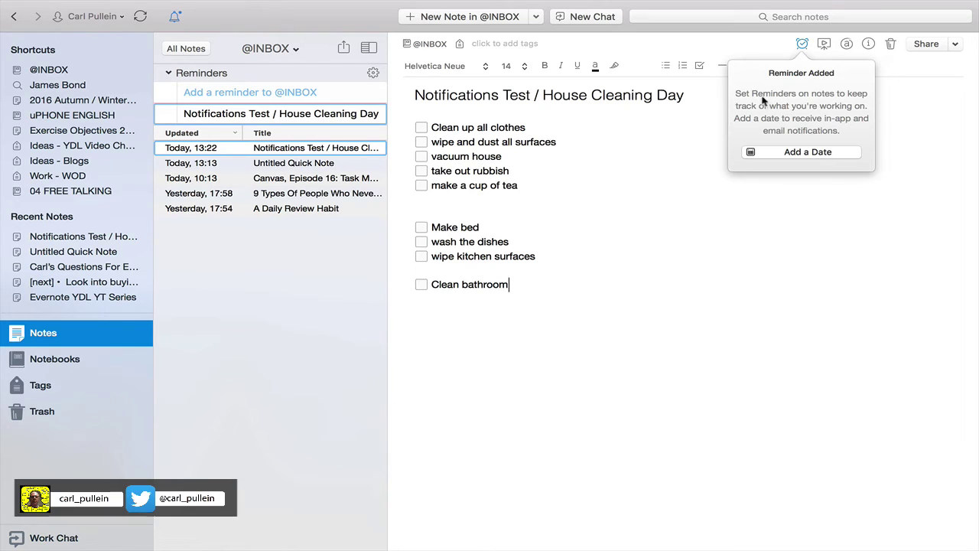
{"action": "left_click", "coordinate": [825, 153]}
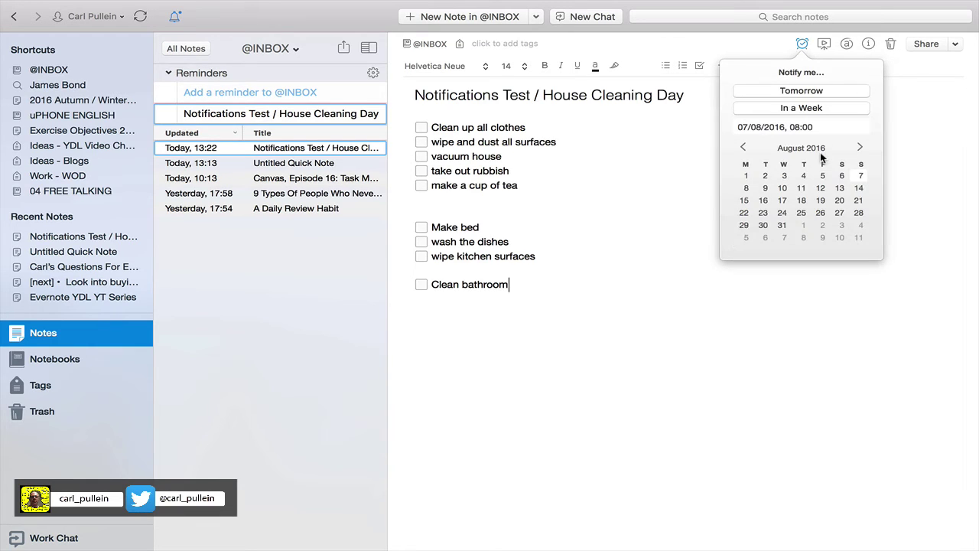
{"action": "left_click", "coordinate": [861, 176]}
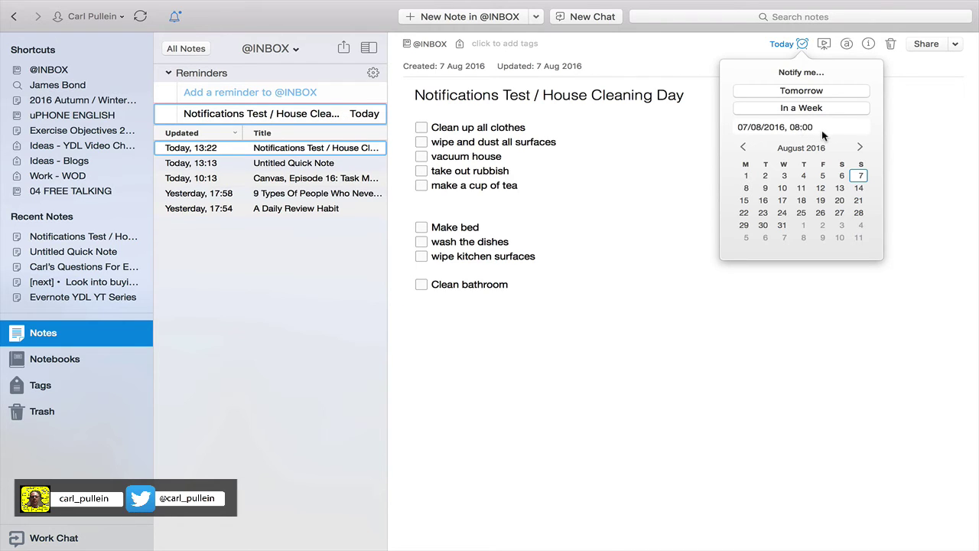
{"action": "left_click", "coordinate": [799, 129]}
{"action": "left_click", "coordinate": [813, 91]}
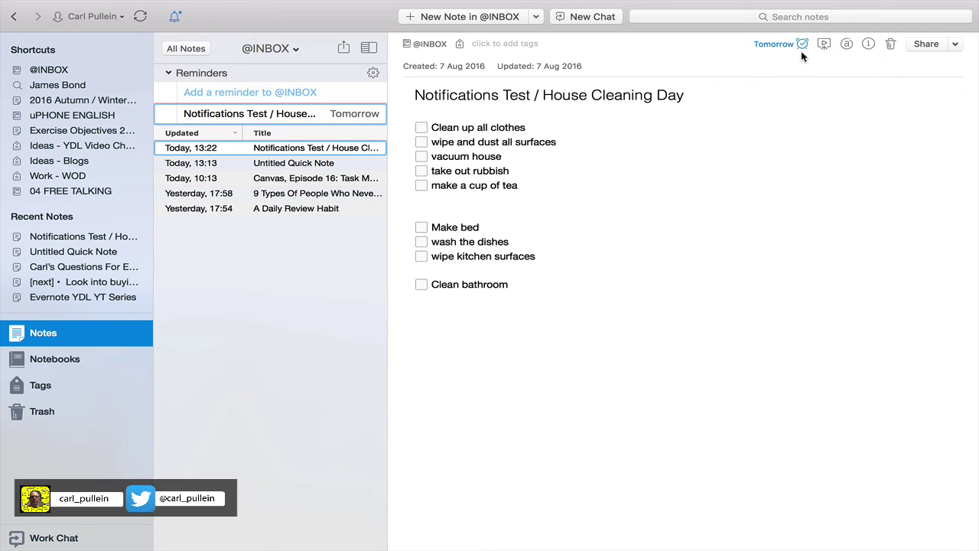
{"action": "left_click", "coordinate": [802, 43]}
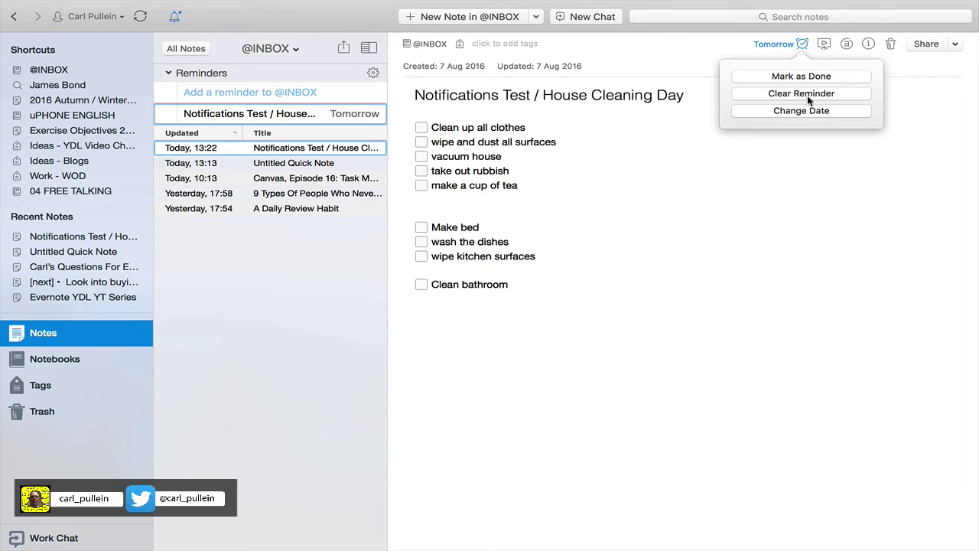
{"action": "left_click", "coordinate": [809, 94]}
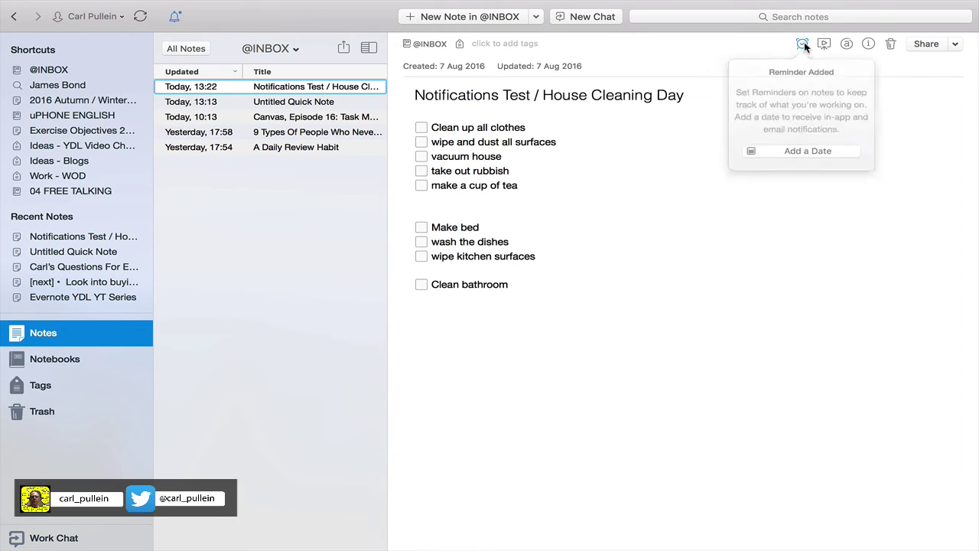
Step: Add a reminder to the House Cleaning Day note without assigning a date
{"action": "left_click", "coordinate": [803, 45]}
{"action": "left_click", "coordinate": [816, 170]}
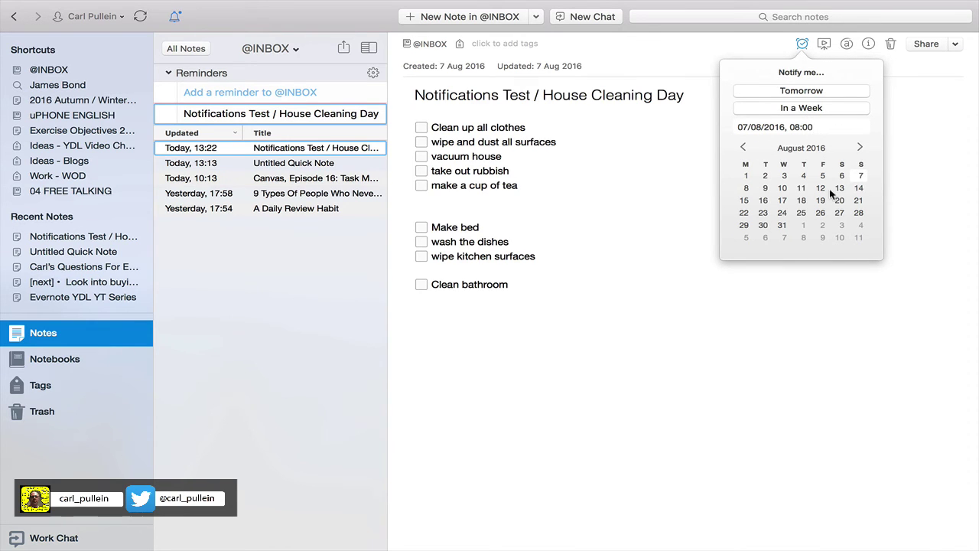
{"action": "left_click", "coordinate": [901, 215]}
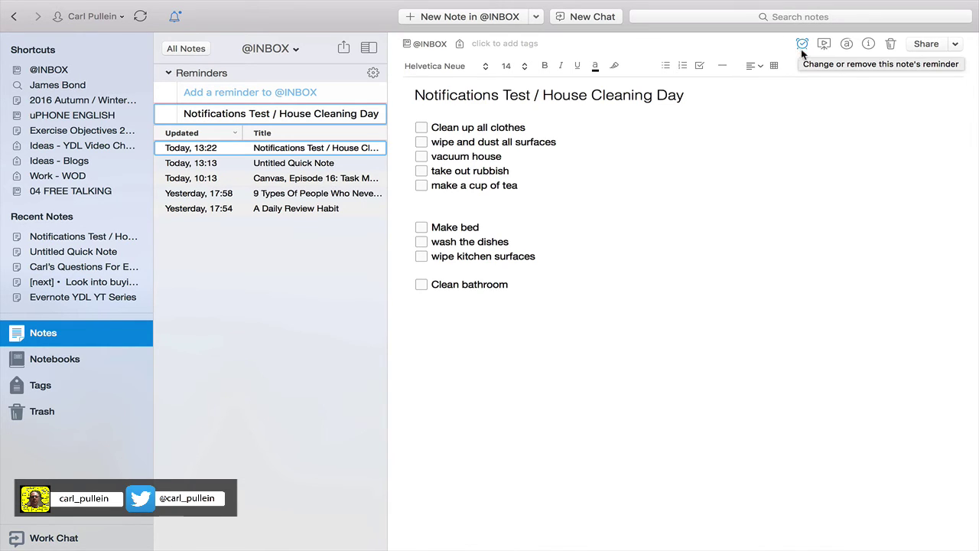
Step: Collapse and re-expand the Reminders section, and mark the House Cleaning Day reminder as done
{"action": "left_click", "coordinate": [167, 70]}
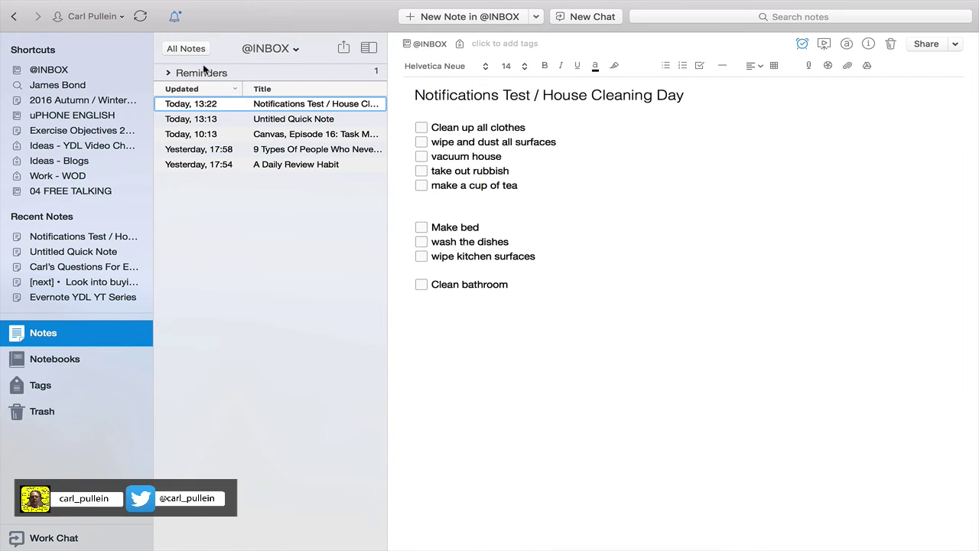
{"action": "left_click", "coordinate": [168, 74]}
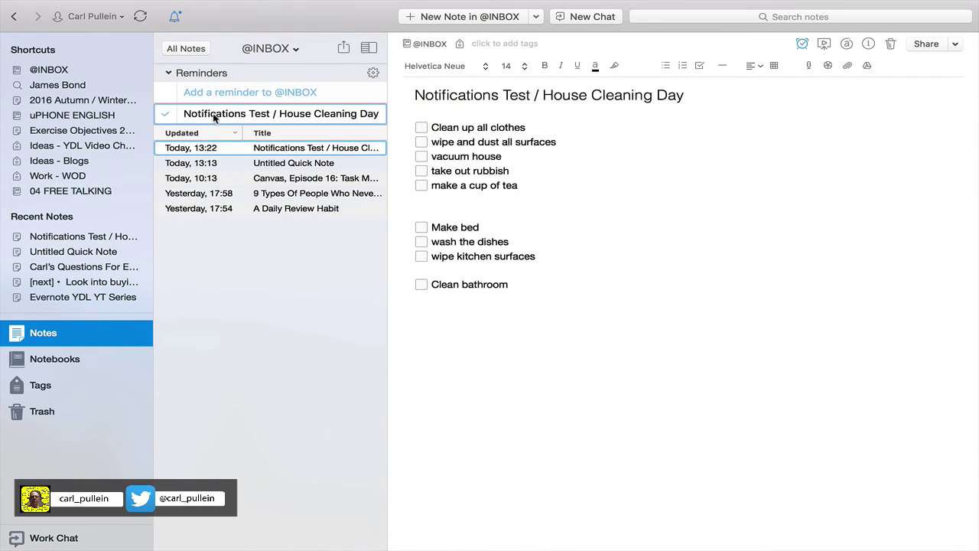
{"action": "left_click", "coordinate": [165, 114]}
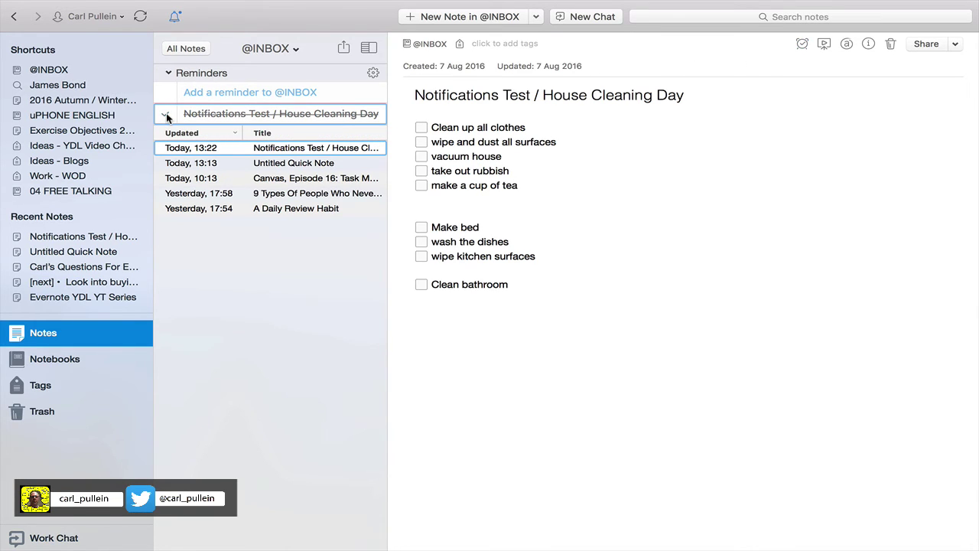